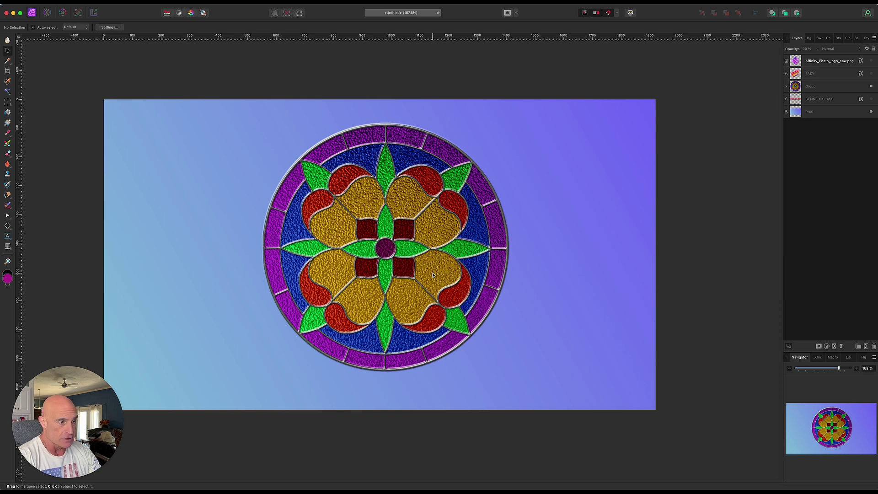
- Delete the old rosette, logo and text layers above the gradient background, then deselect
left_click(828, 65)
left_click(830, 103, "shift")
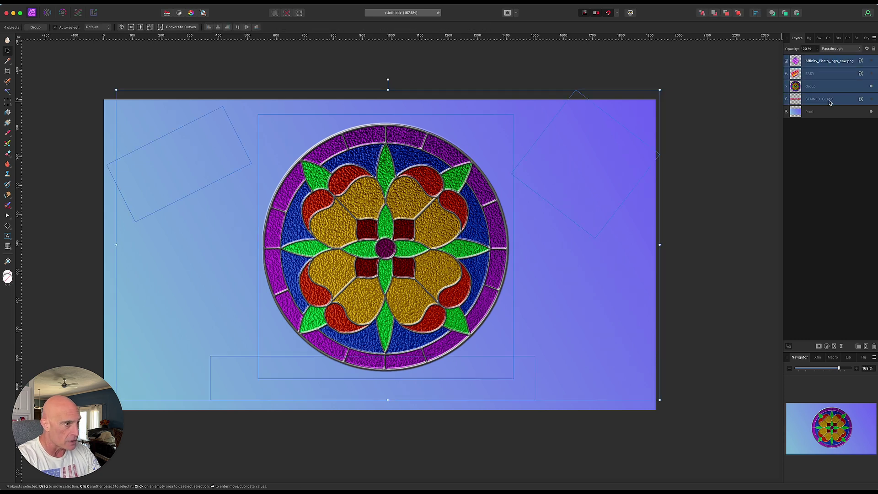
key("Delete")
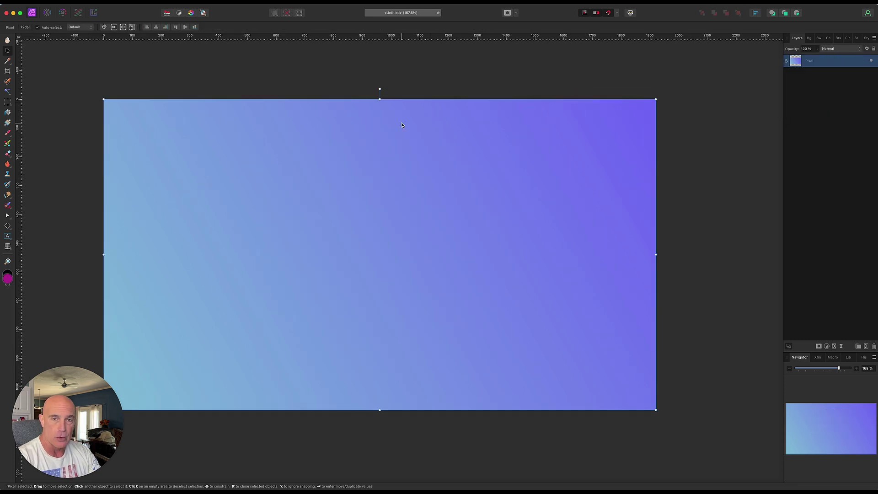
left_click(67, 106)
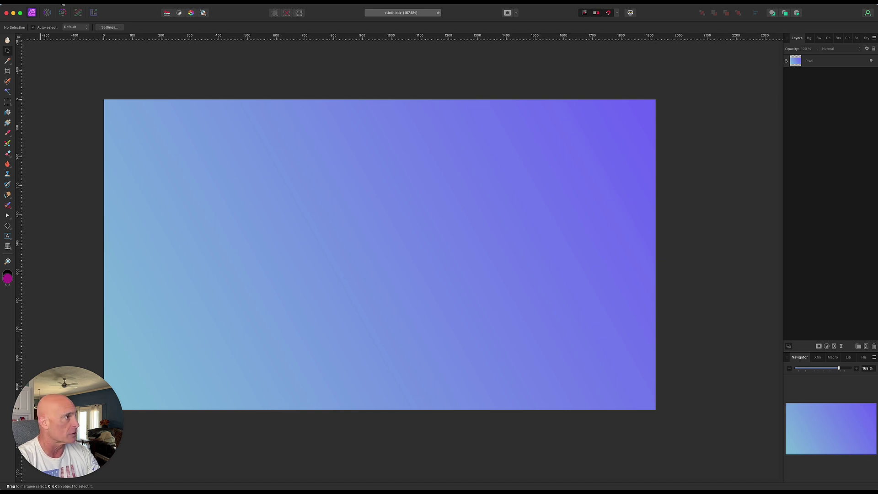
- Place GlassPattern01.png on the canvas and centre it over the gradient
left_click(63, 5)
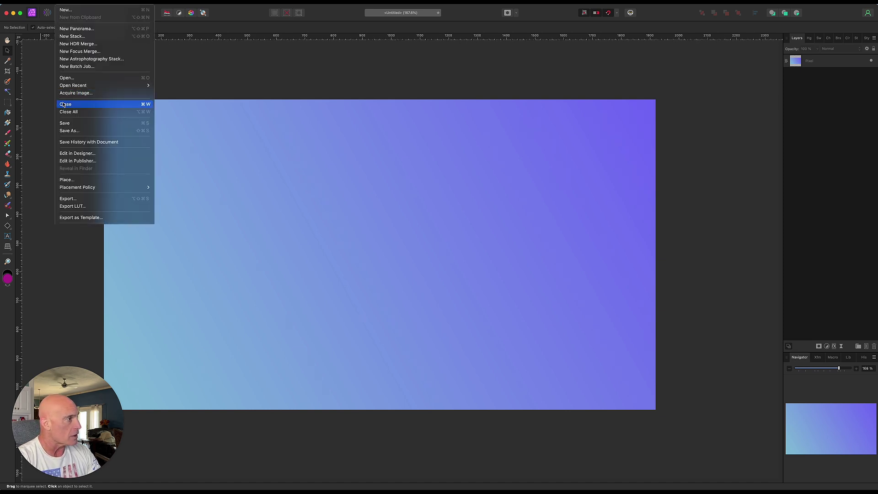
left_click(255, 154)
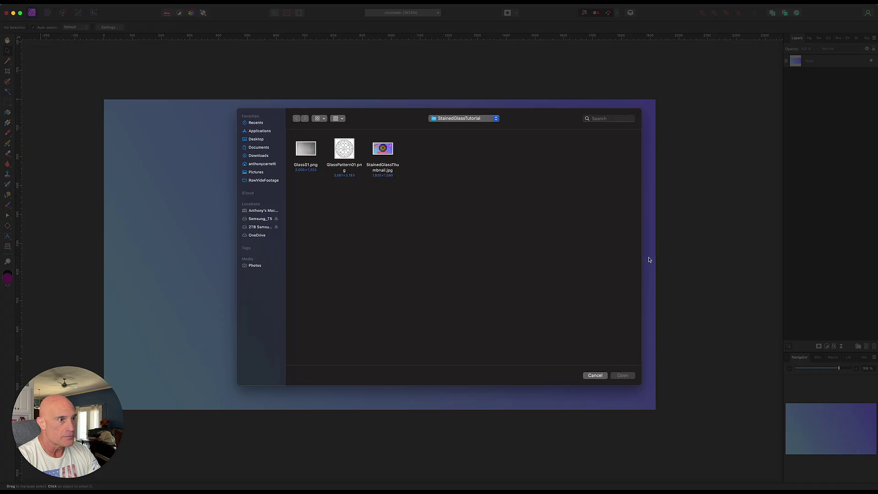
left_click(339, 152)
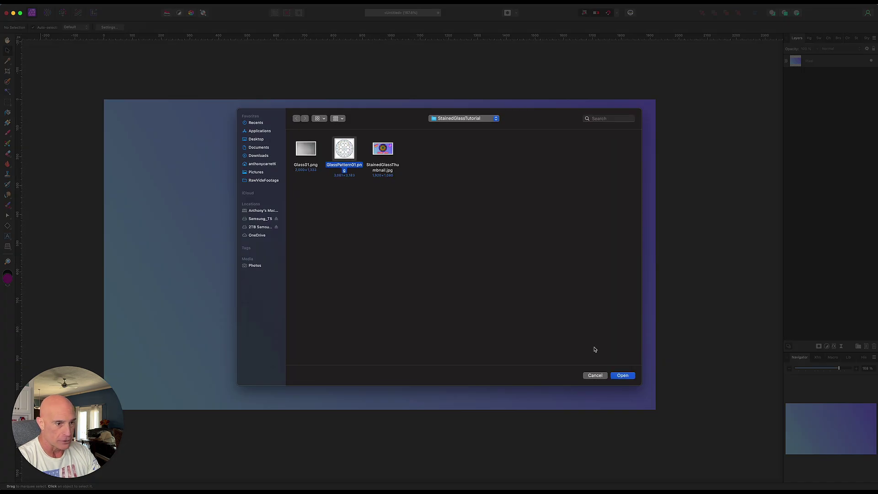
left_click(621, 375)
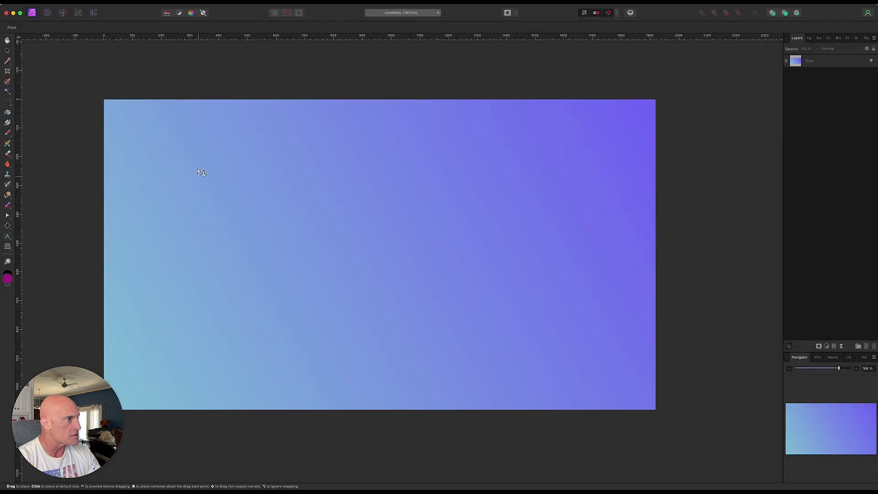
mouse_move(185, 116)
left_mouse_down()
mouse_move(443, 320)
mouse_move(493, 347)
mouse_move(541, 358)
left_mouse_up()
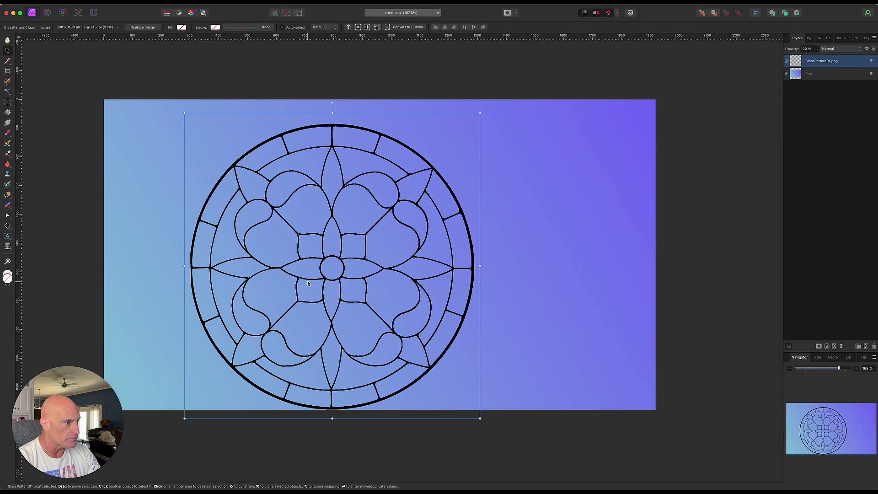
left_click_drag(308, 283, 364, 271)
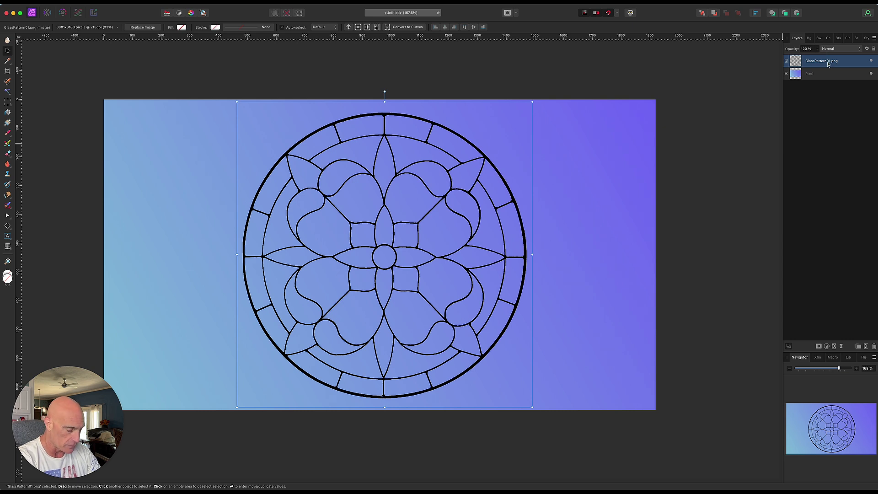
- Duplicate the pattern, Rasterize & Trim both copies, and hide the top copy and the gradient
key("super+j")
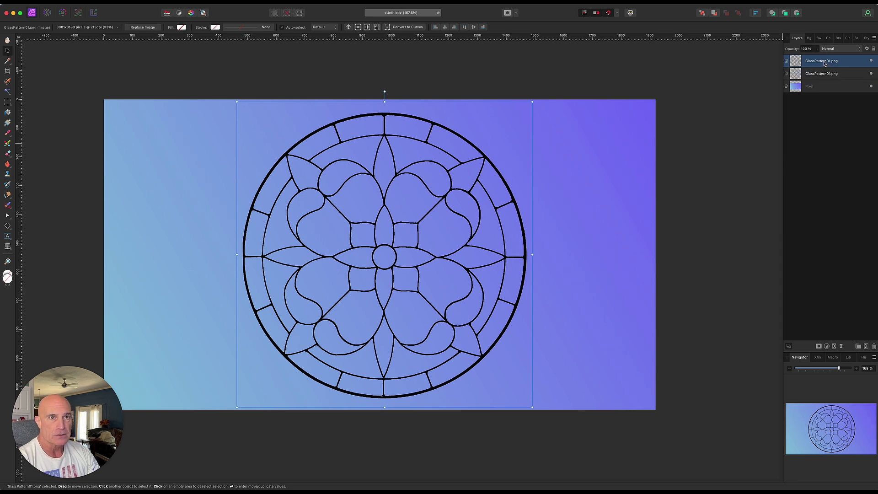
right_click(824, 64)
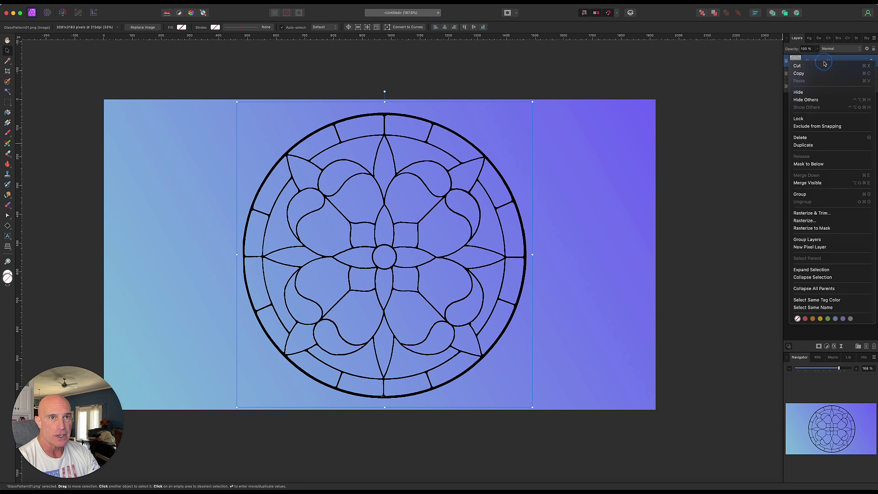
left_click(819, 215)
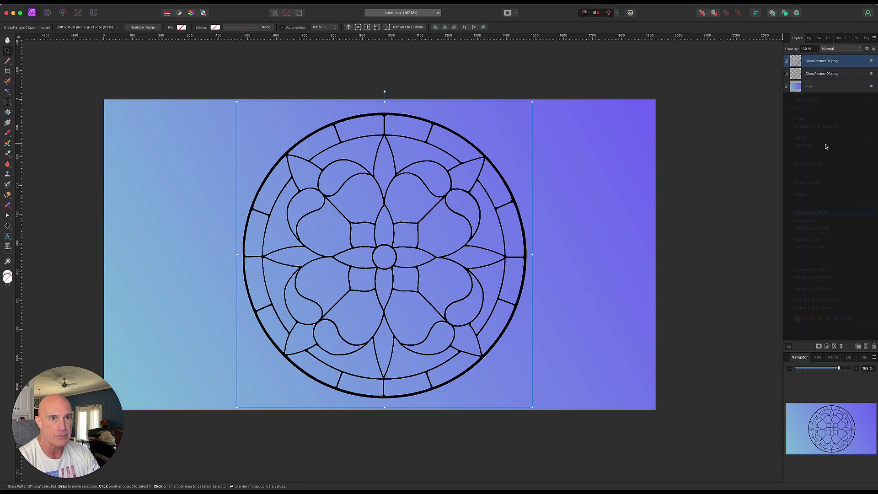
right_click(819, 80)
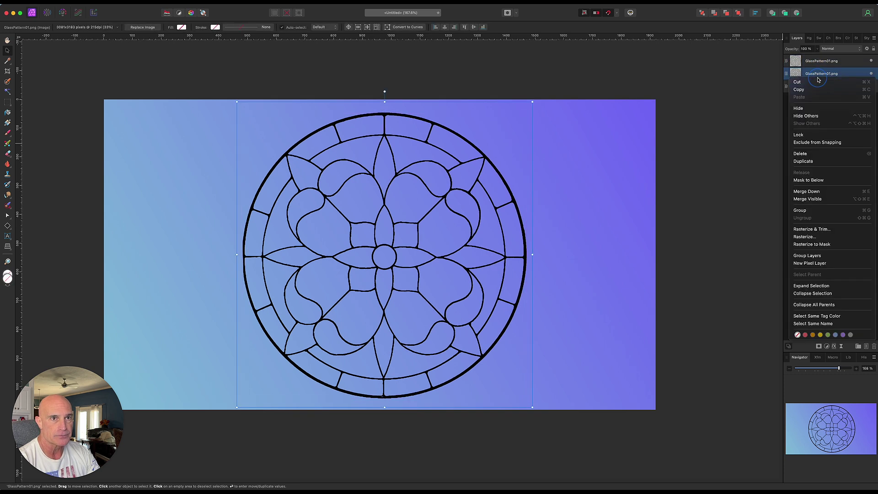
left_click(824, 232)
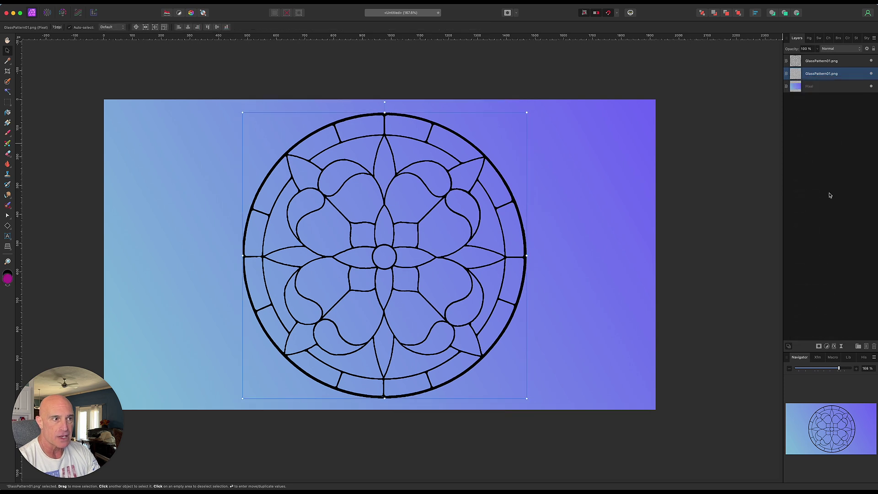
left_click(871, 60)
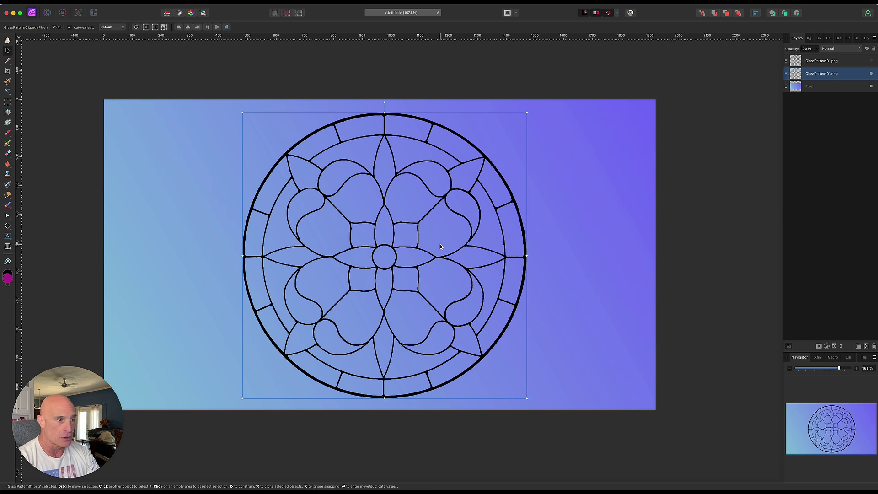
left_click(871, 86)
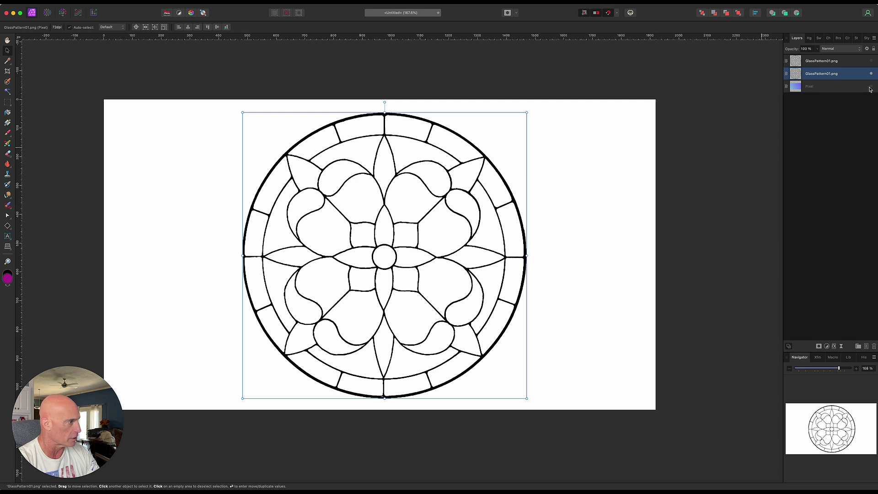
- With Flood Fill, fill the top, left and bottom-left outer-ring segments magenta
left_click(8, 113)
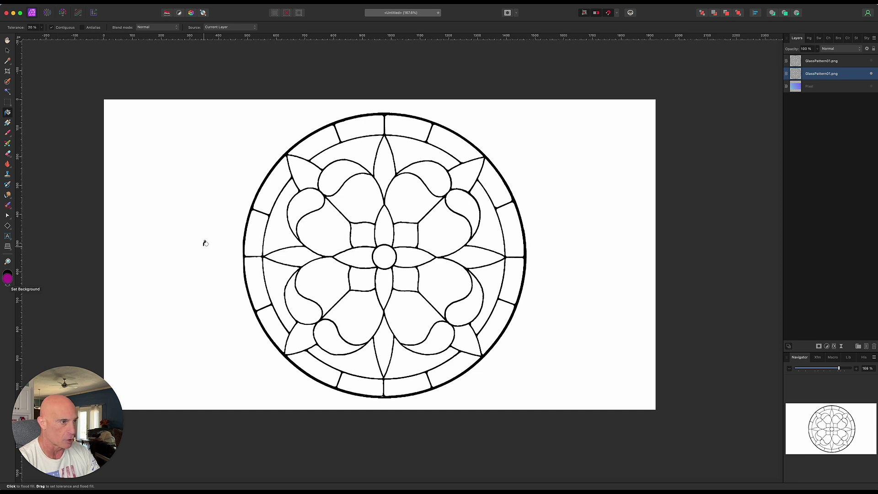
left_click(365, 120)
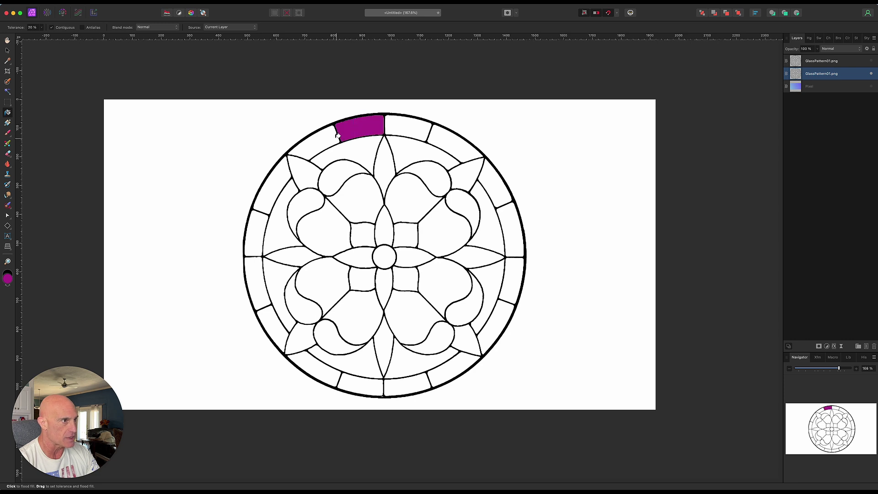
left_click(316, 141)
left_click(273, 192)
left_click(260, 230)
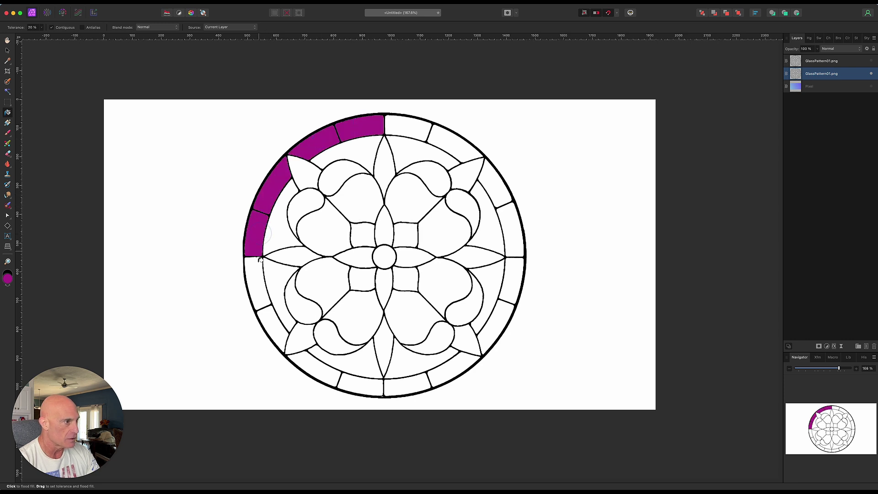
left_click(258, 274)
left_click(276, 330)
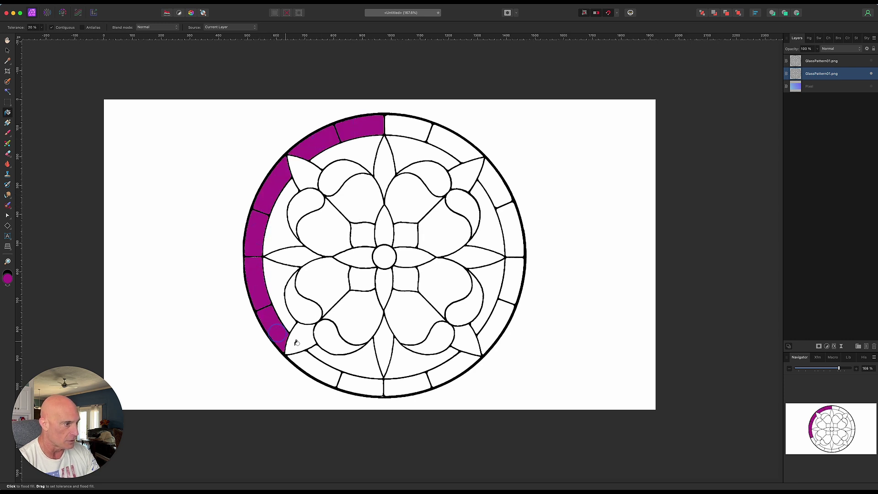
left_click(318, 368)
left_click(366, 381)
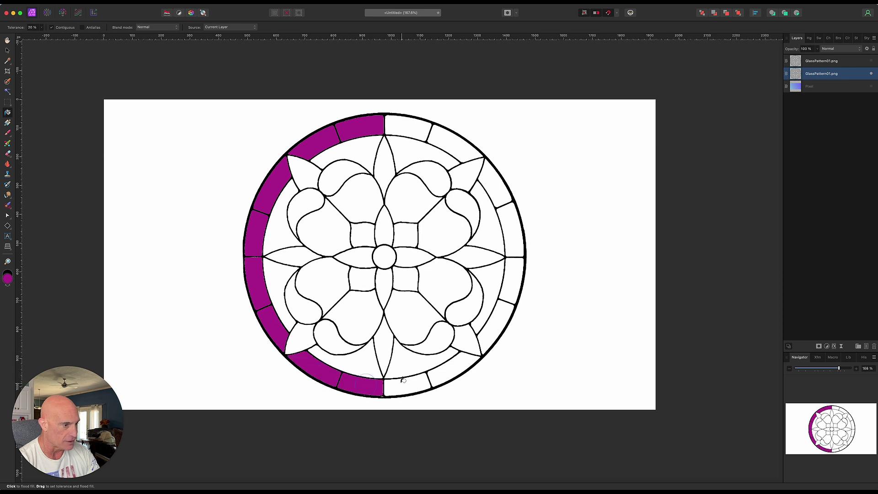
- Fill the remaining bottom-right, right and top-right outer-ring segments magenta
left_click(416, 380)
left_click(457, 368)
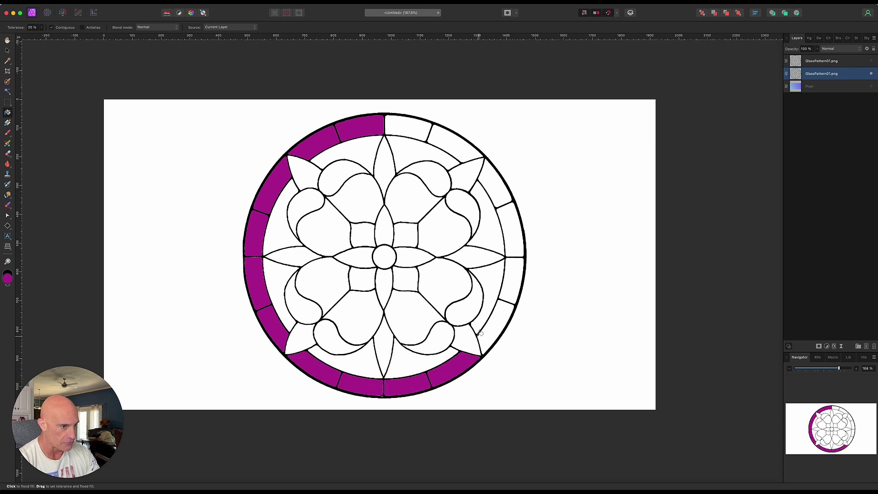
left_click(498, 317)
left_click(517, 280)
left_click(510, 240)
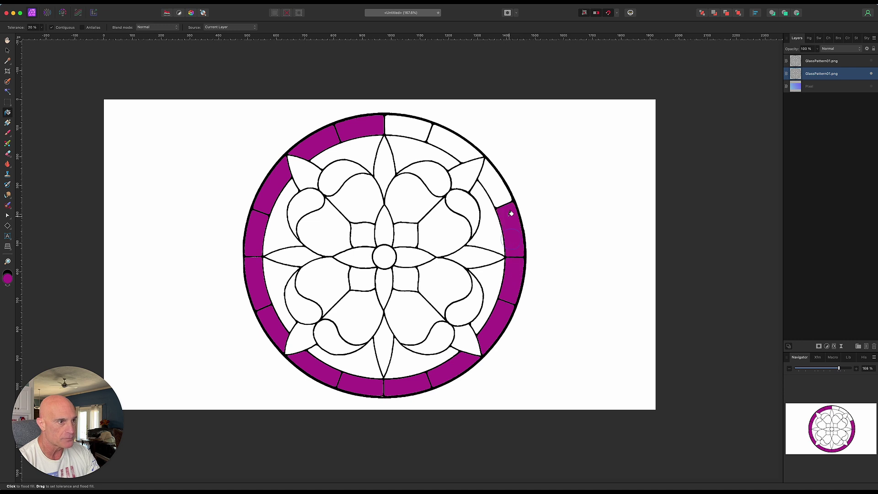
left_click(491, 182)
left_click(458, 148)
left_click(417, 131)
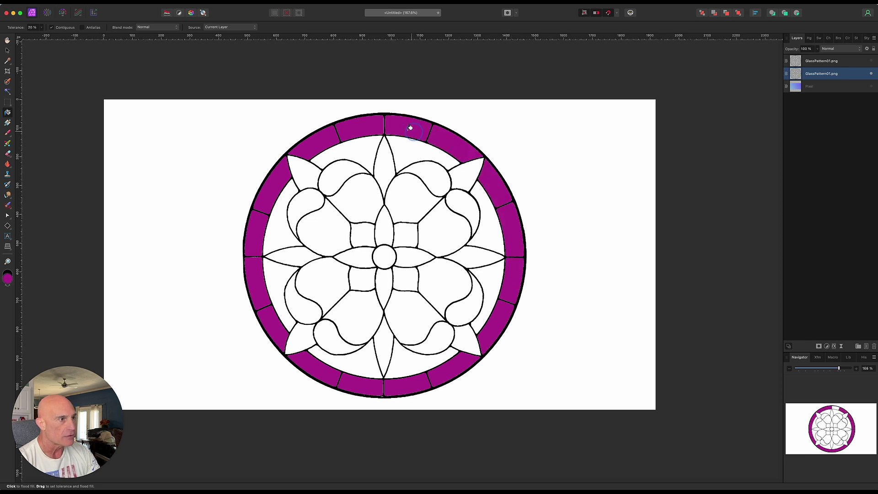
left_click(7, 278)
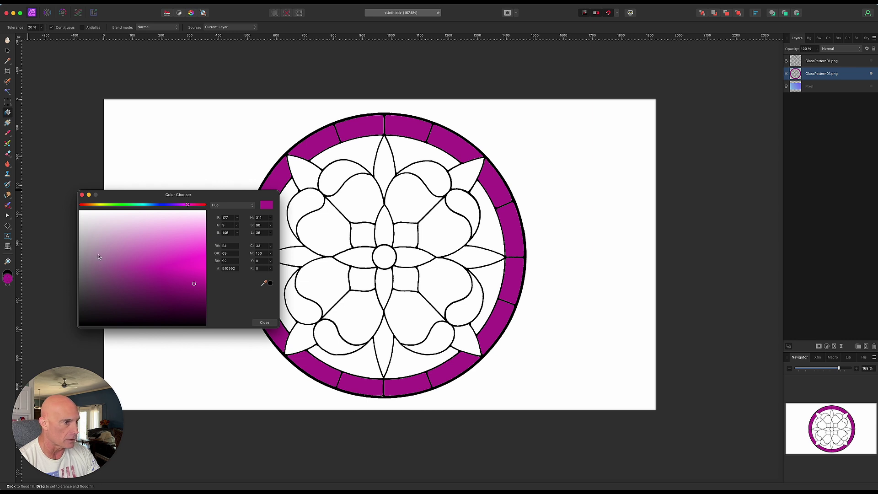
- Choose a light blue and fill all eight arcs of the inner ring with it
left_click(158, 205)
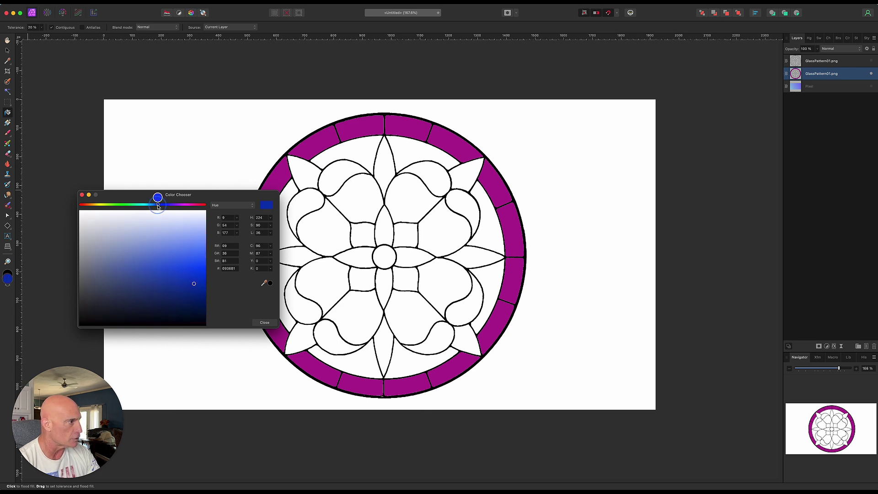
left_click(191, 259)
left_click(185, 253)
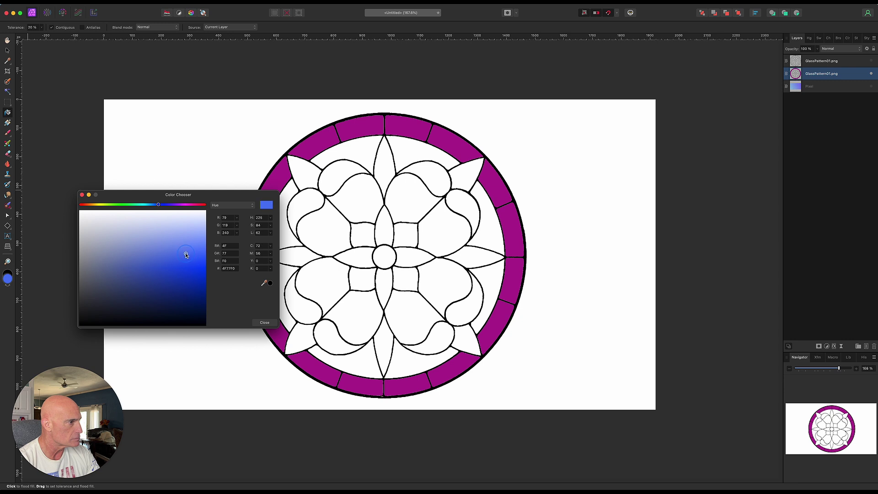
left_click(265, 323)
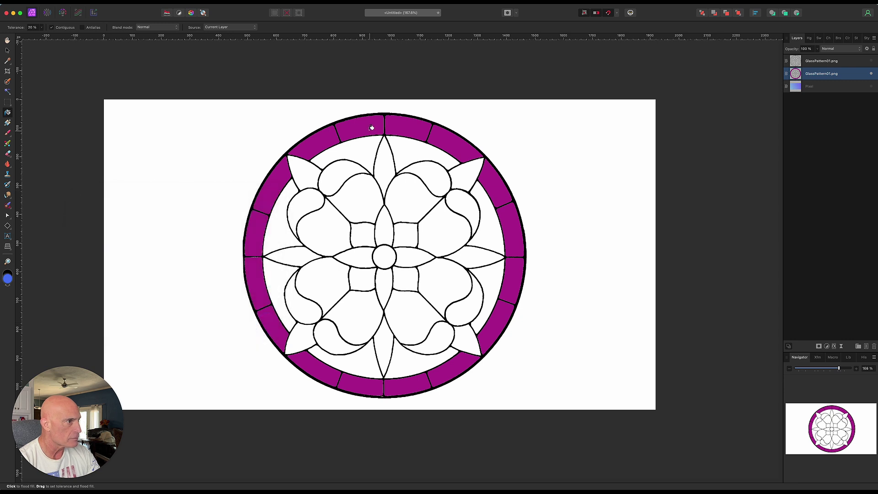
left_click(366, 146)
left_click(403, 145)
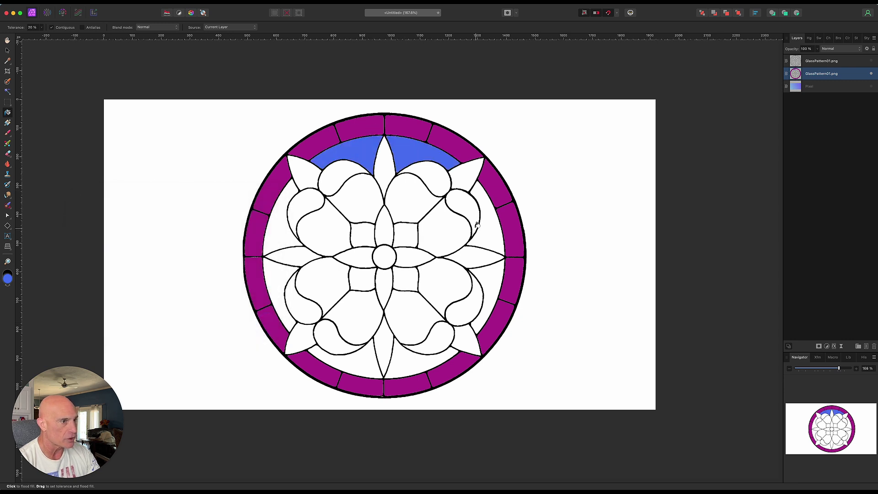
left_click(491, 228)
left_click(497, 275)
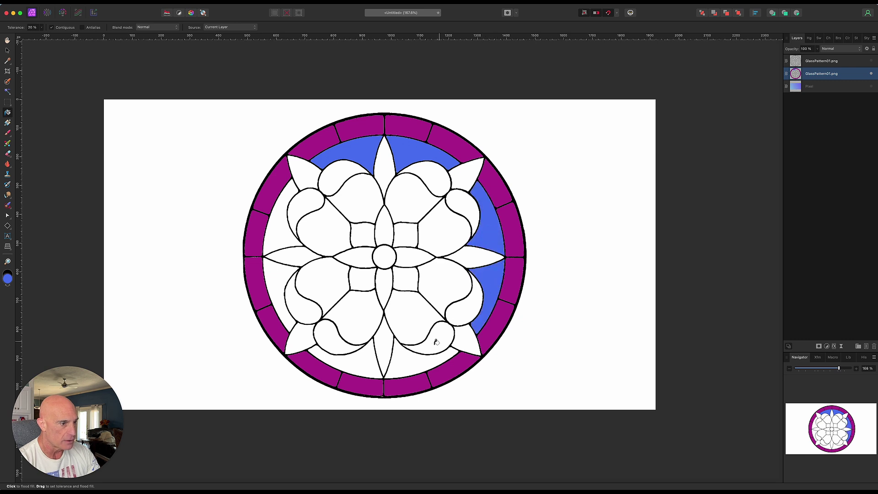
left_click(411, 359)
left_click(359, 361)
left_click(278, 285)
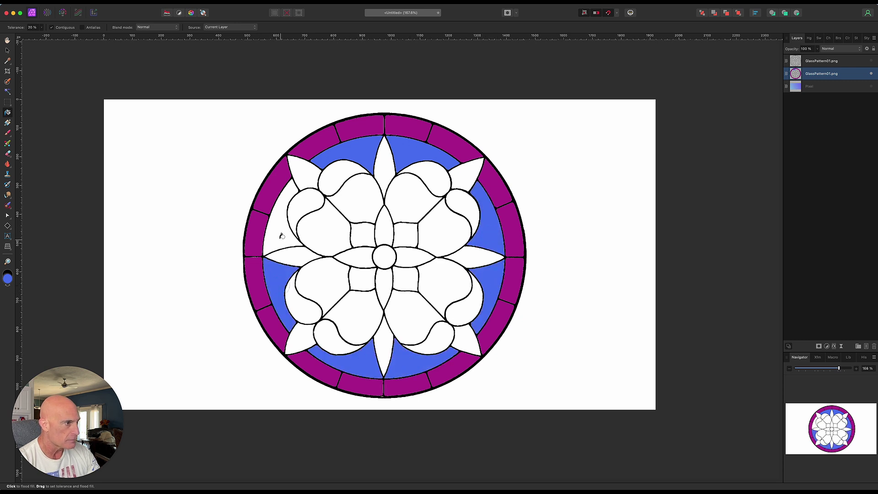
left_click(282, 235)
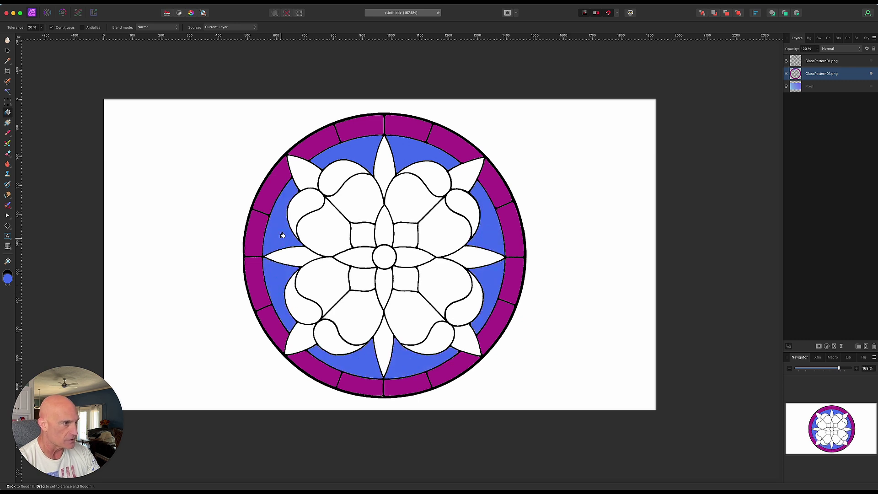
- Switch to a deep leaf green and fill the eight outer leaves
left_click(7, 279)
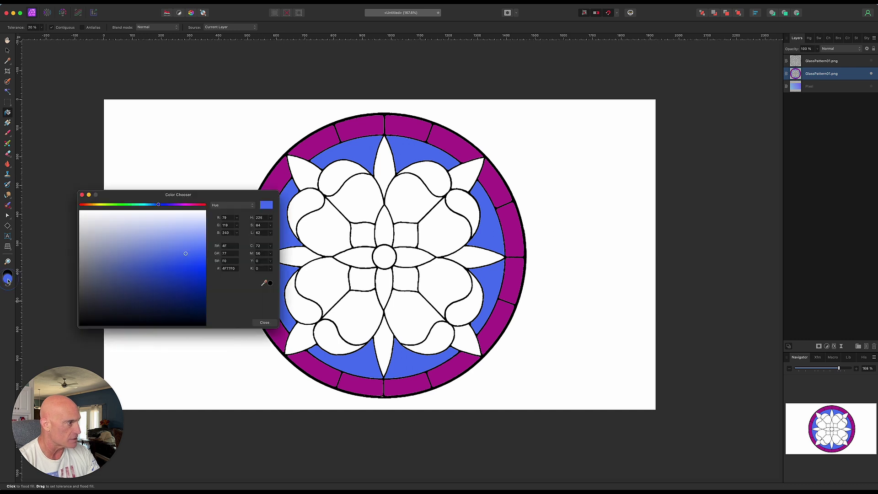
left_click(127, 205)
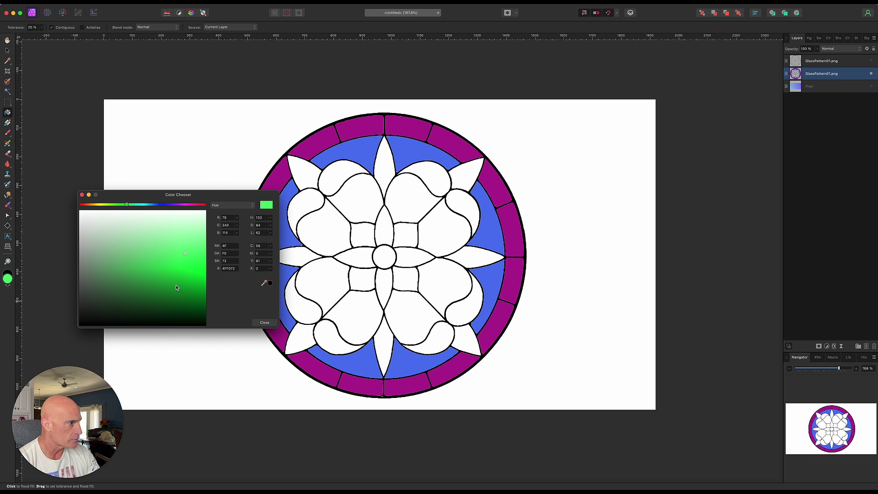
mouse_move(176, 287)
left_mouse_down()
mouse_move(184, 270)
mouse_move(188, 292)
left_mouse_up()
left_click(265, 322)
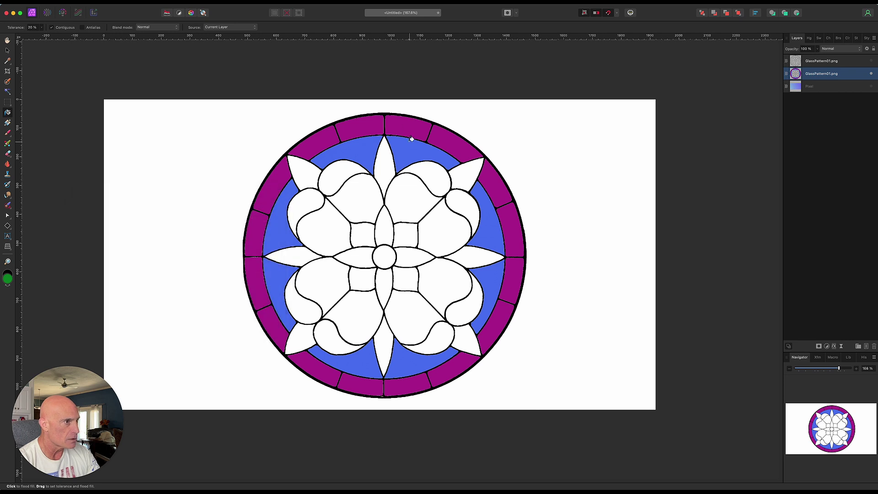
left_click(379, 174)
left_click(307, 173)
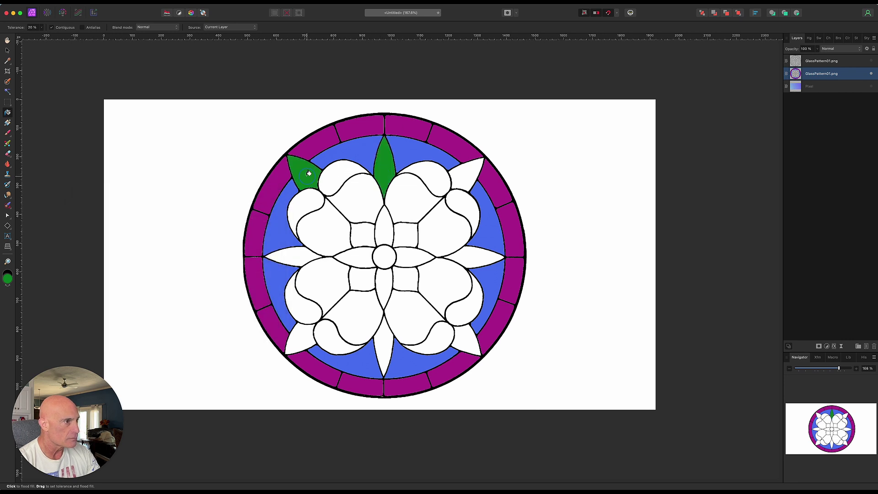
left_click(297, 257)
left_click(304, 336)
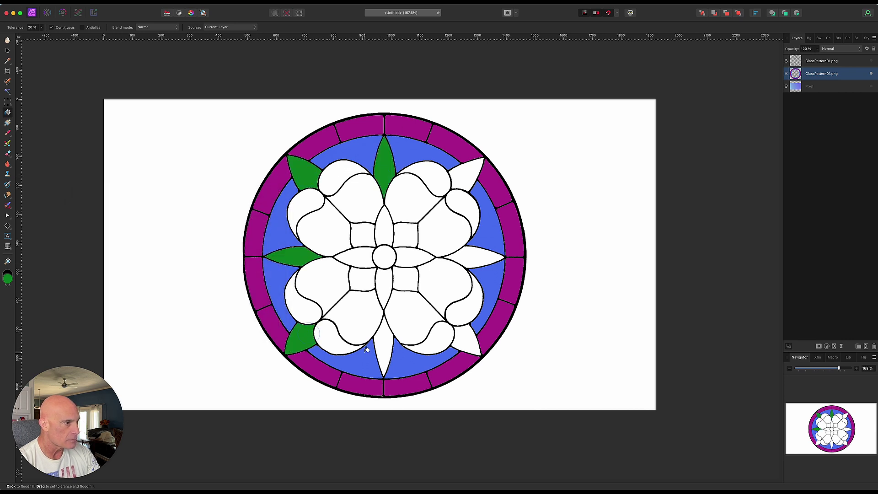
left_click(387, 345)
left_click(473, 339)
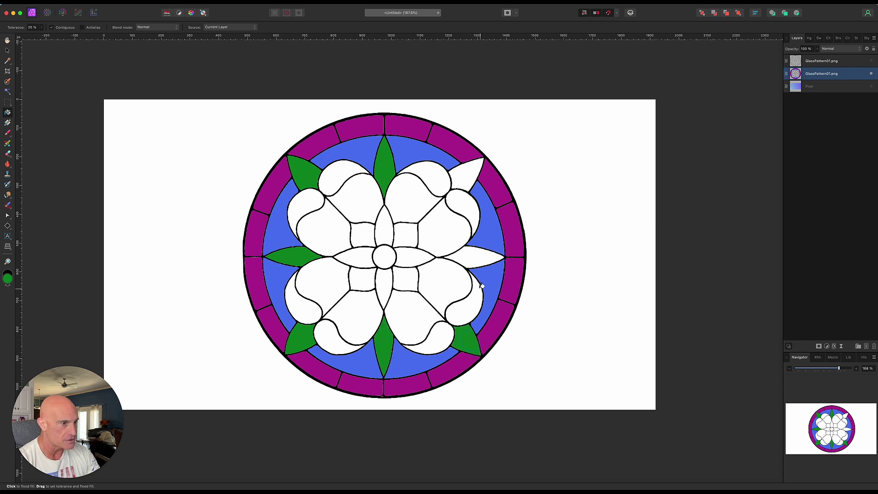
left_click(476, 260)
left_click(466, 174)
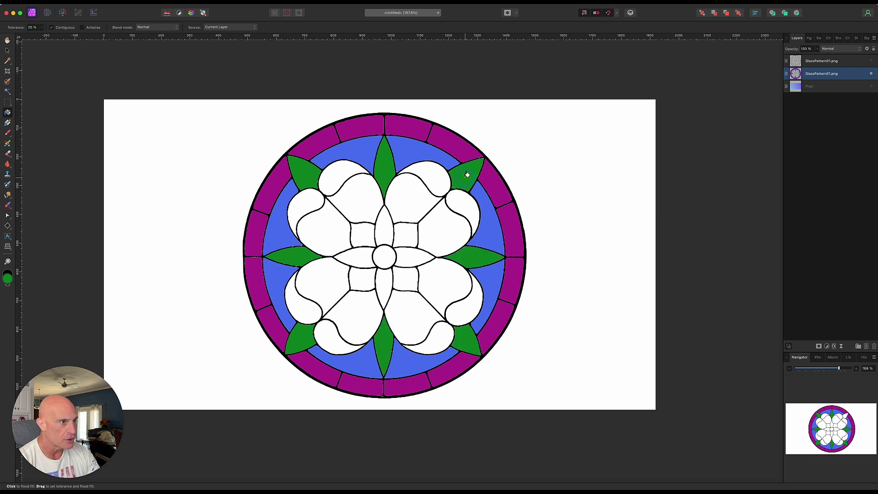
- Fill the four small inner leaves around the centre circle green
left_click(389, 234)
left_click(409, 256)
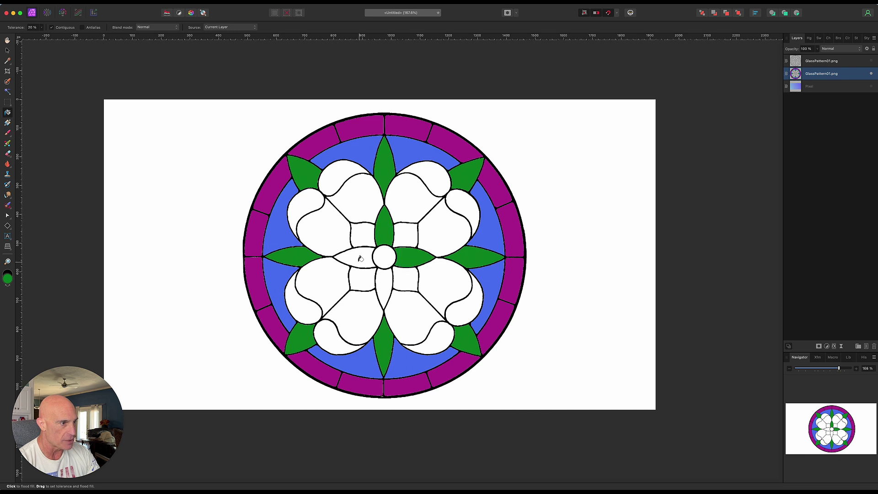
left_click(359, 259)
left_click(383, 280)
- Pick brown and fill the six curled petal lobes
left_click(8, 277)
left_click(197, 290)
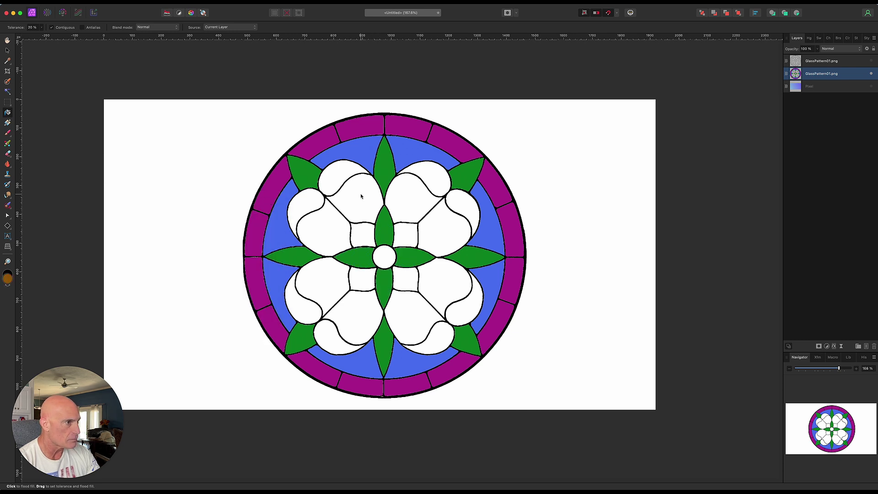
left_click(343, 176)
left_click(304, 208)
left_click(299, 297)
left_click(338, 338)
left_click(432, 341)
left_click(466, 310)
left_click(462, 208)
- Switch to yellow and fill the white petal halves
left_click(425, 173)
left_click(7, 278)
mouse_move(91, 204)
left_mouse_down()
mouse_move(99, 204)
mouse_move(80, 205)
mouse_move(185, 204)
left_mouse_up()
left_click(320, 228)
left_click(359, 197)
left_click(320, 284)
- Fill the four centre squares red and the centre circle magenta
left_click(7, 277)
left_click(264, 323)
left_click(362, 234)
left_click(405, 235)
left_click(405, 279)
left_click(362, 279)
left_click(8, 277)
left_click(388, 256)
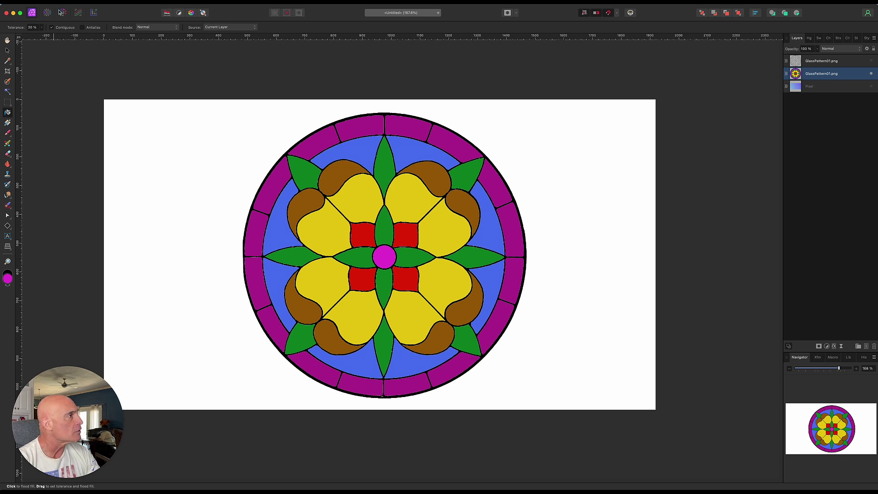
- Place Glass01.png across the page, align it to the top, and move its layer beneath the rosette
right_click(93, 113)
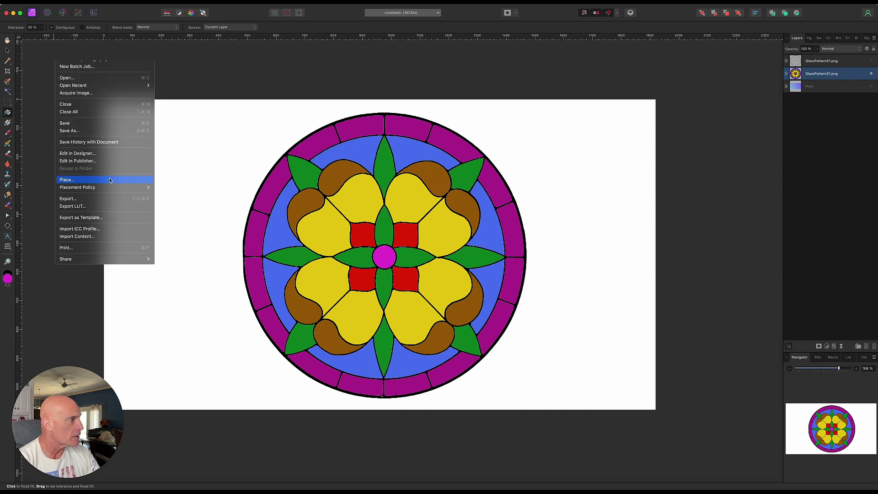
left_click(108, 177)
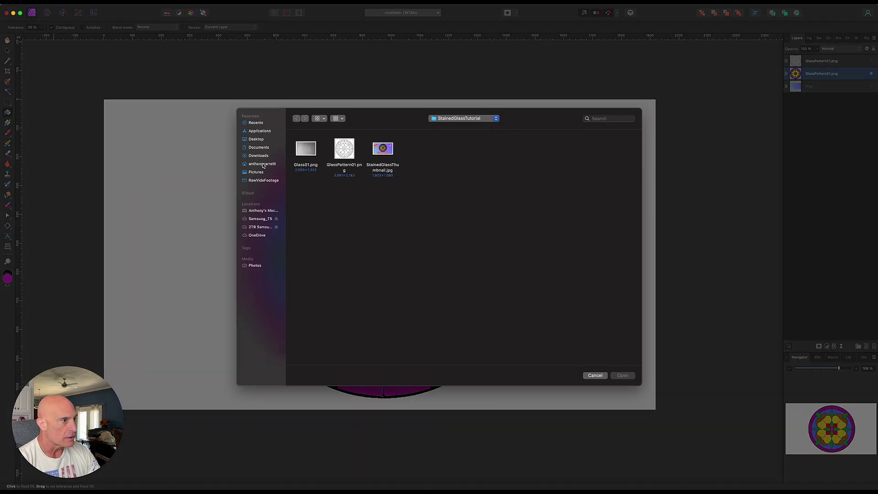
left_click(305, 149)
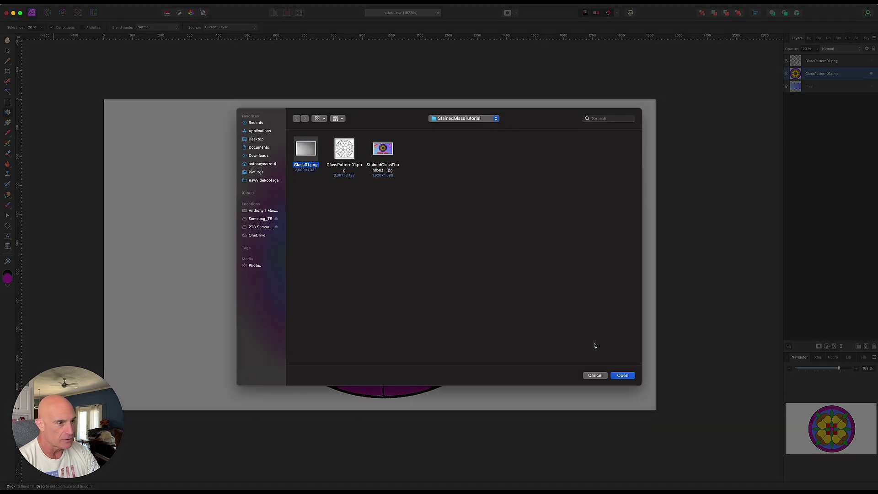
left_click(627, 377)
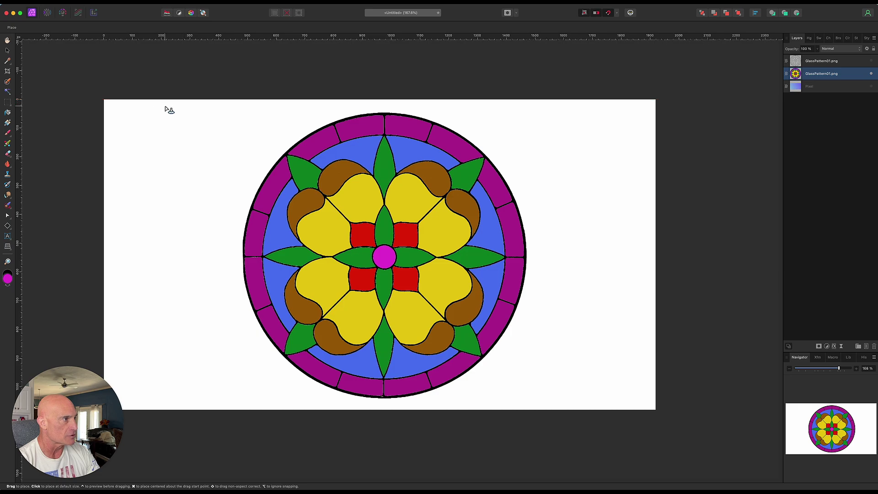
left_click_drag(165, 106, 678, 384)
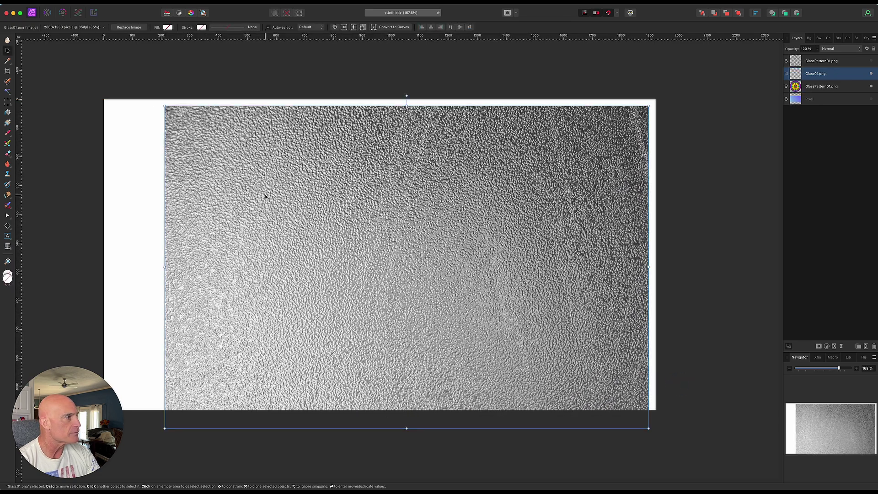
left_click_drag(264, 194, 266, 200)
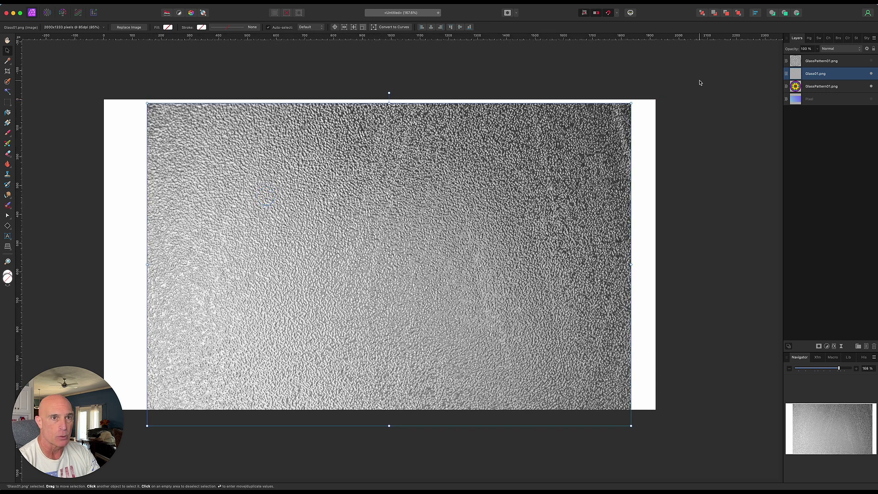
left_click_drag(832, 77, 832, 91)
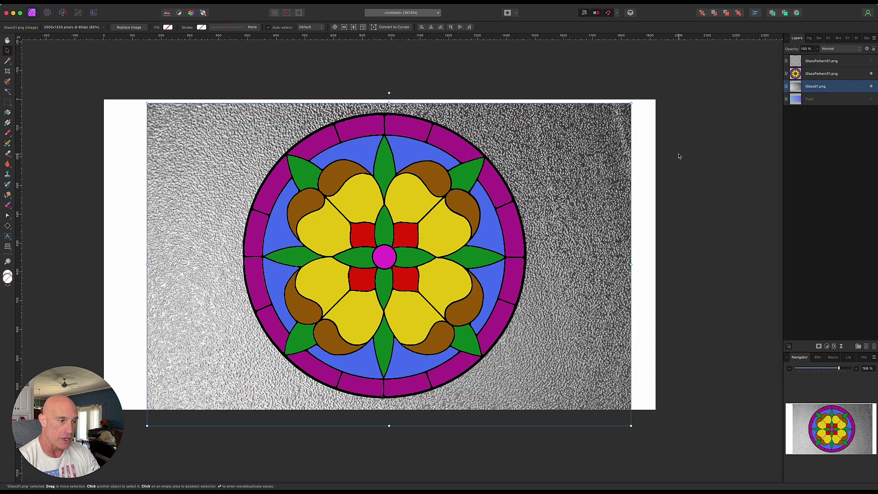
- Set the coloured GlassPattern01.png layer's blend mode to Linear Burn
left_click(822, 75)
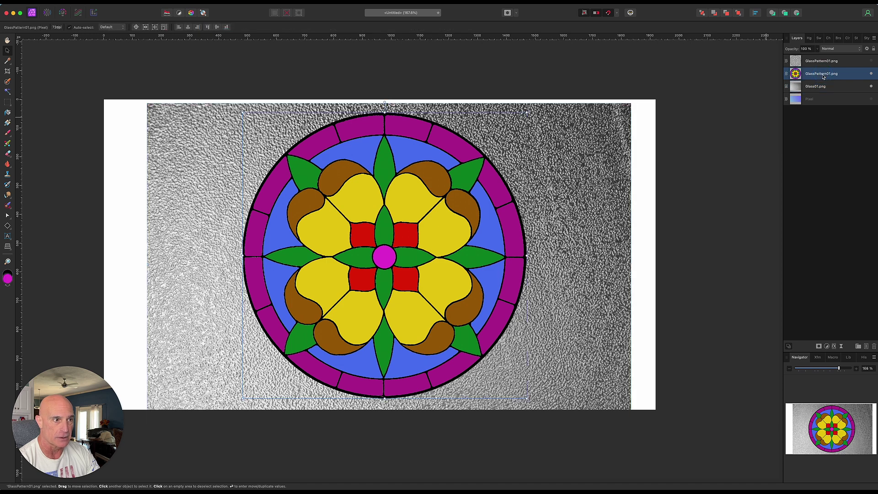
left_click(828, 49)
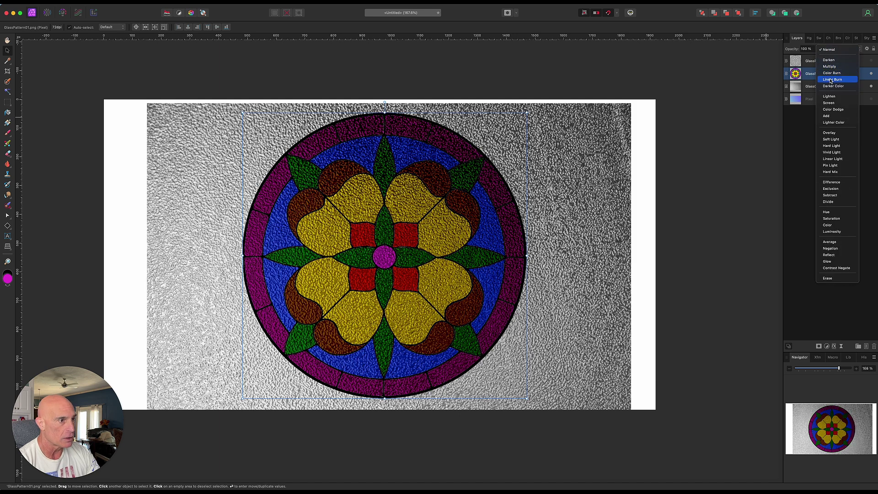
left_click(830, 80)
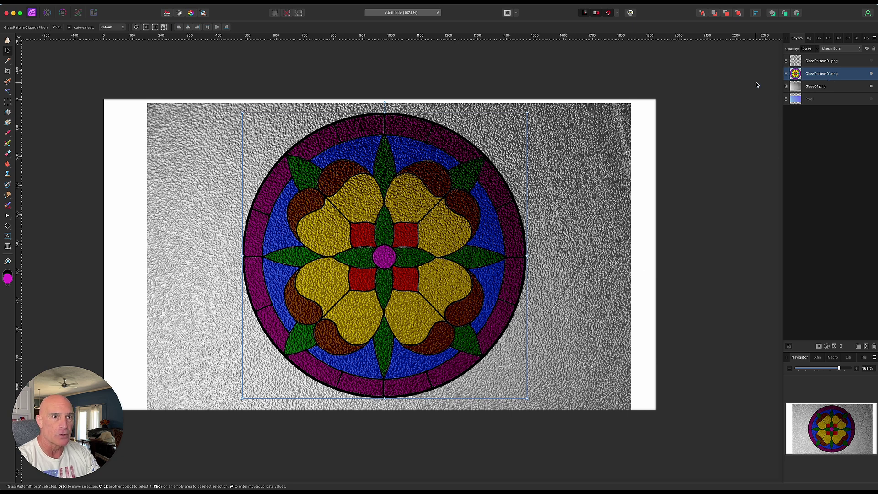
key("super")
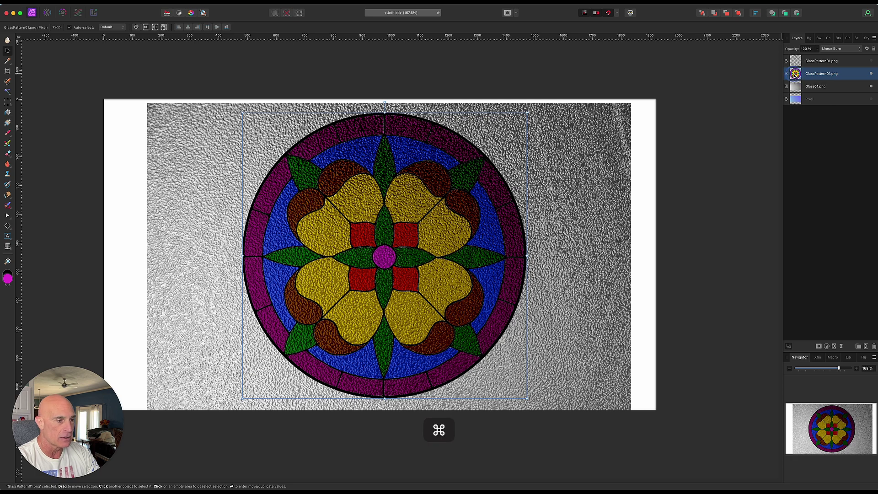
- Select outside the rosette, rasterize Glass01.png, delete the texture there, and deselect
left_click(795, 73, "super")
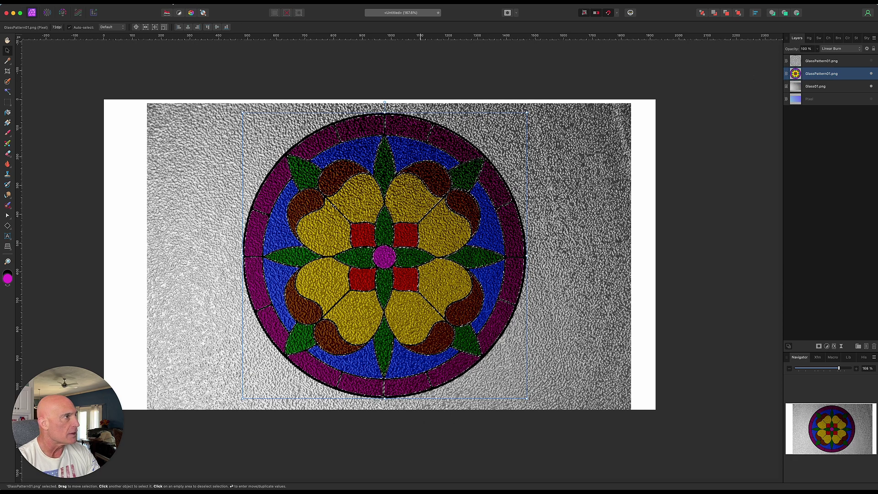
left_click(164, 2)
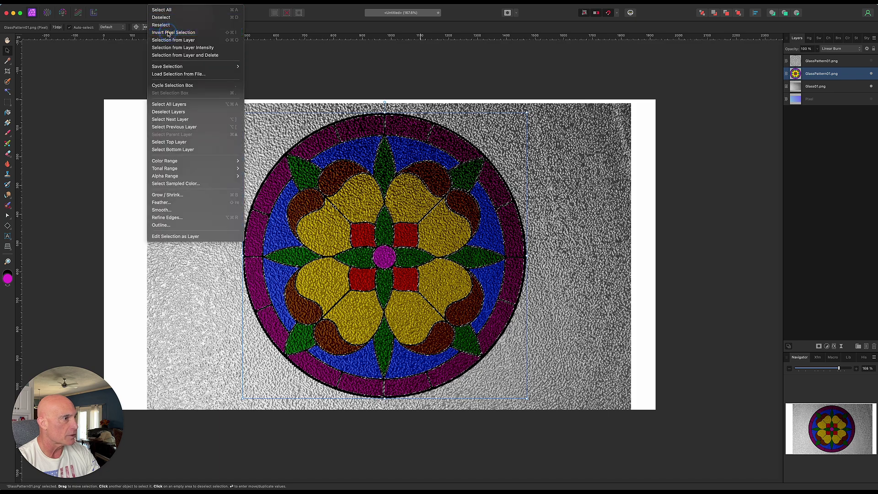
left_click(185, 31)
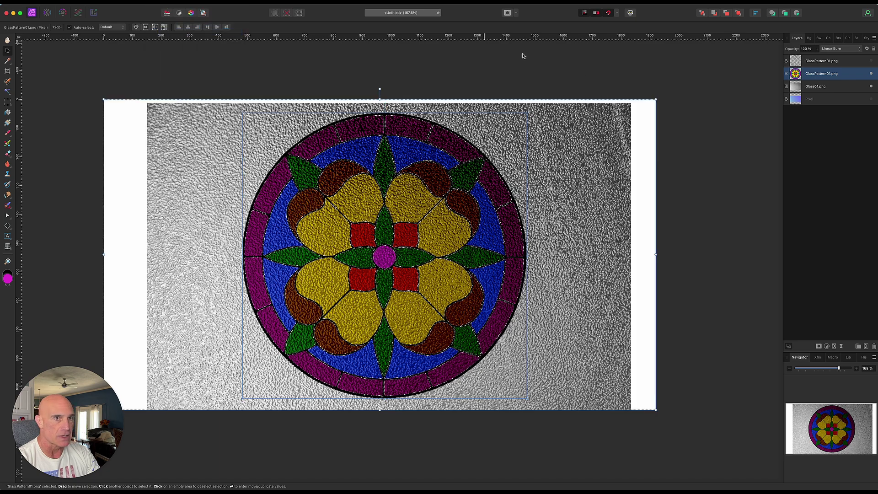
left_click(840, 90)
right_click(840, 90)
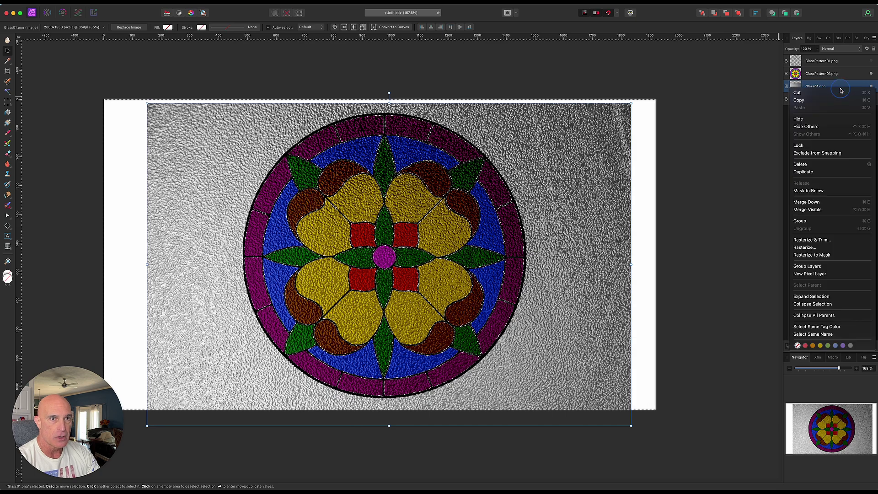
left_click(828, 244)
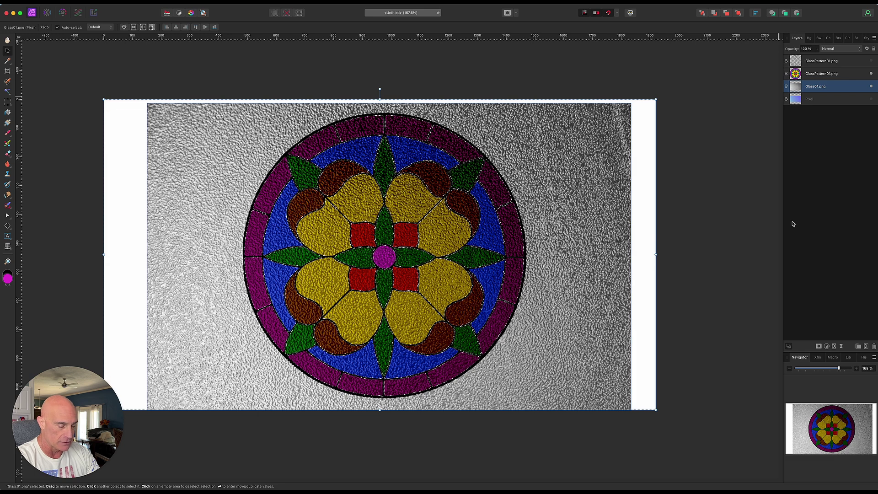
key("Delete")
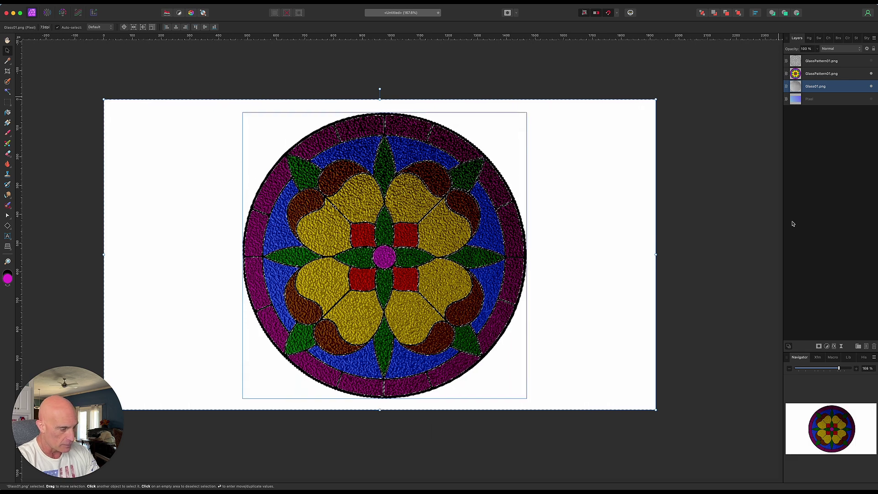
key("super+d")
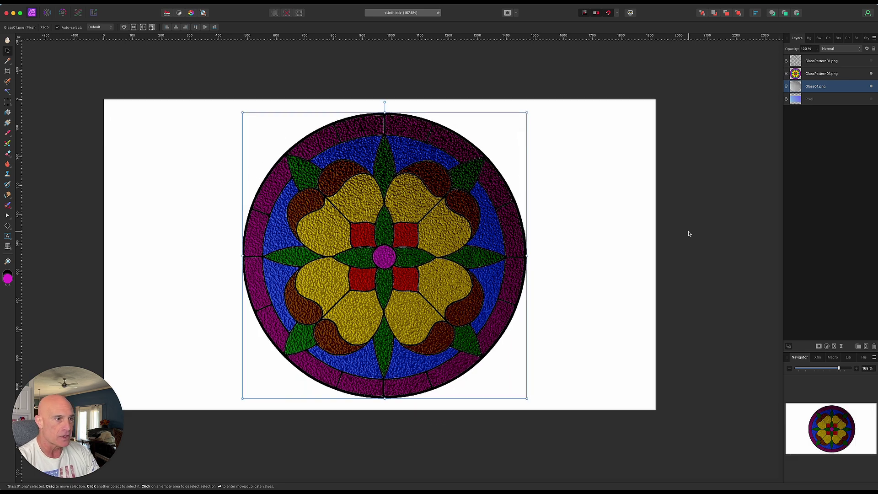
- Show the gradient background and switch the coloured pattern layer to Color Burn
left_click(871, 100)
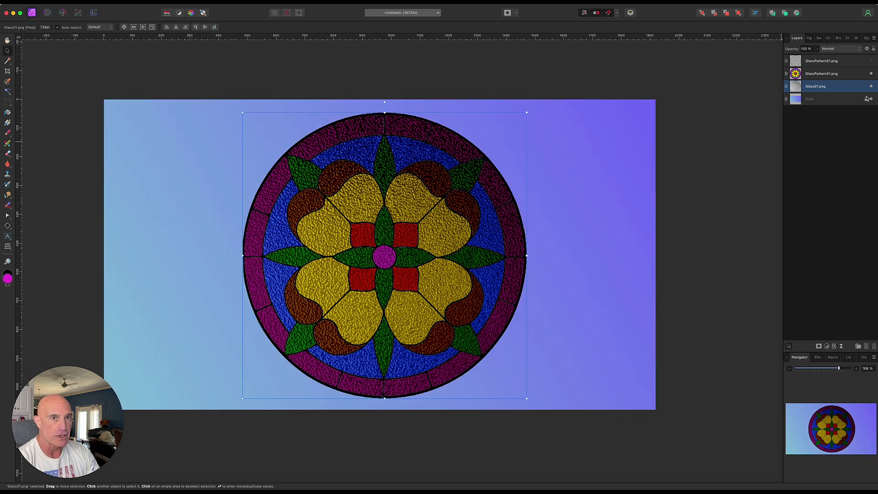
left_click(844, 75)
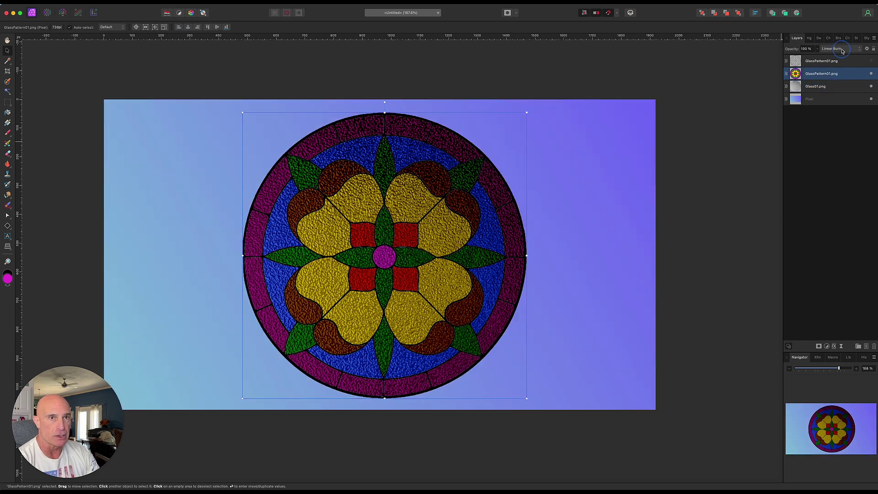
left_click(840, 48)
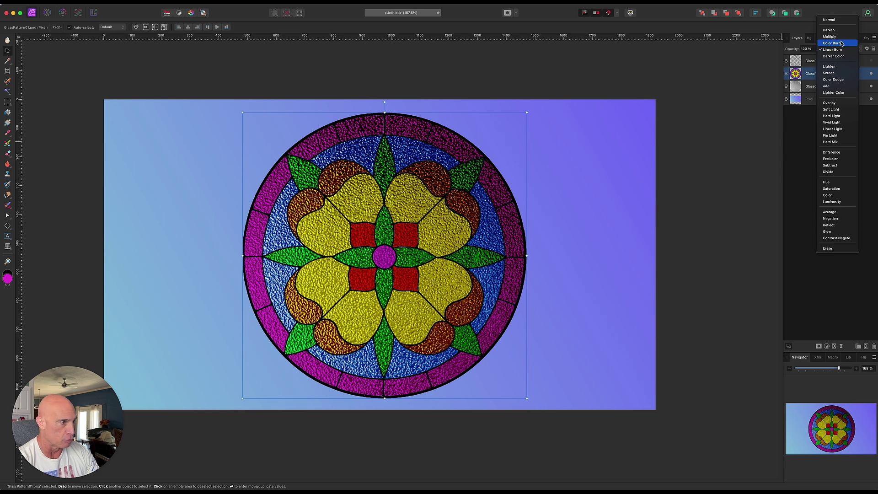
left_click(841, 43)
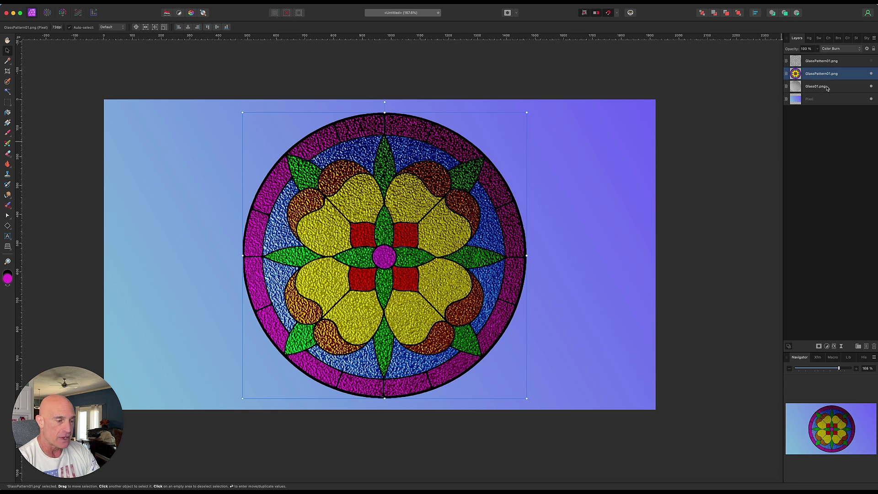
left_click(844, 63)
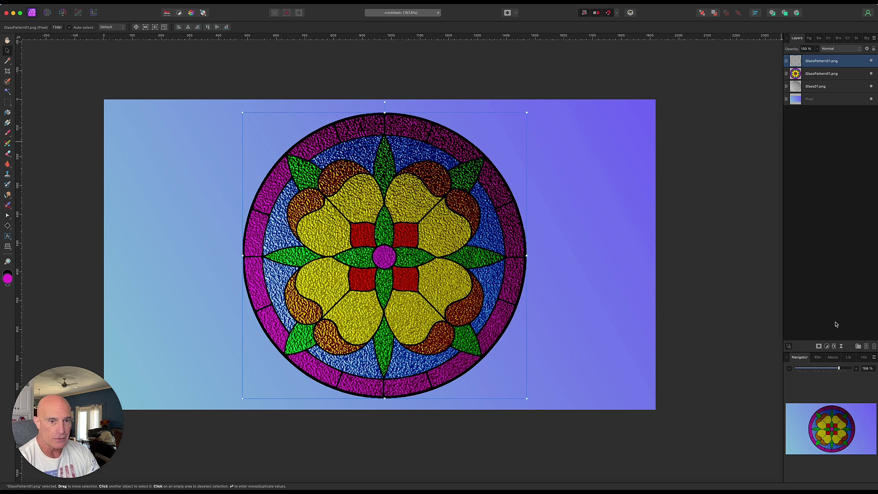
- Give the lead-line layer a mid grey 808080 Color Overlay effect
left_click(833, 347)
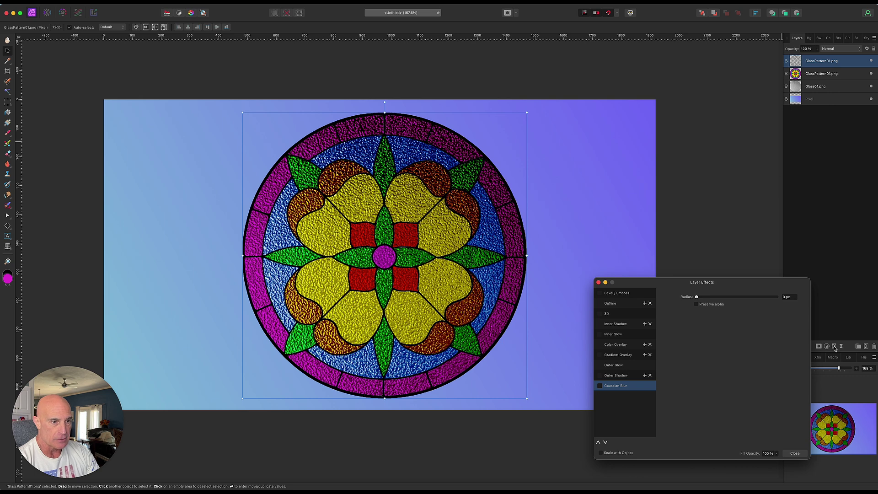
left_click(600, 345)
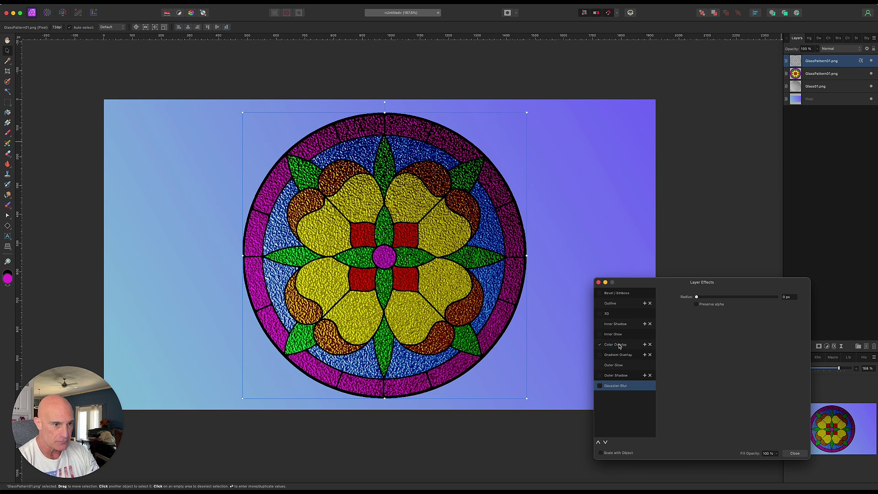
left_click(620, 346)
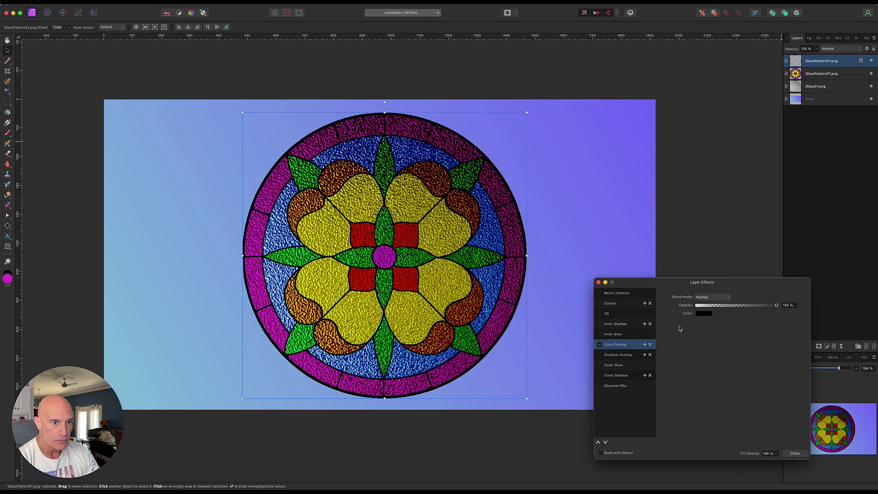
left_click(703, 313)
left_click(719, 376)
left_click_drag(719, 376, 718, 370)
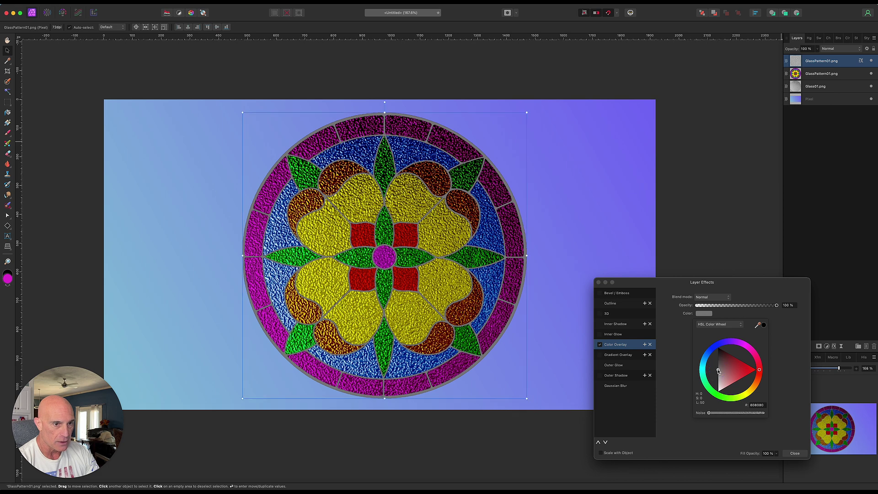
- Add an Emboss-type Bevel/Emboss with a 7.8 px radius to the lead lines
left_click(600, 293)
left_click(618, 294)
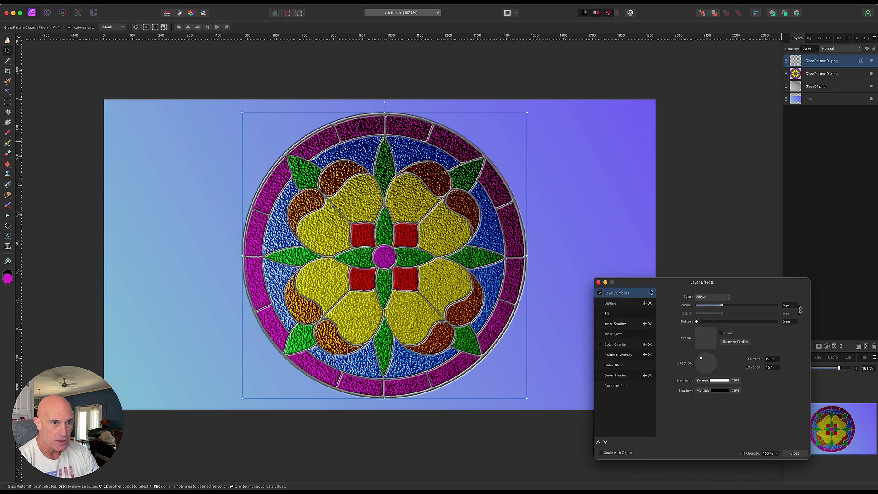
left_click(702, 298)
left_click(702, 295)
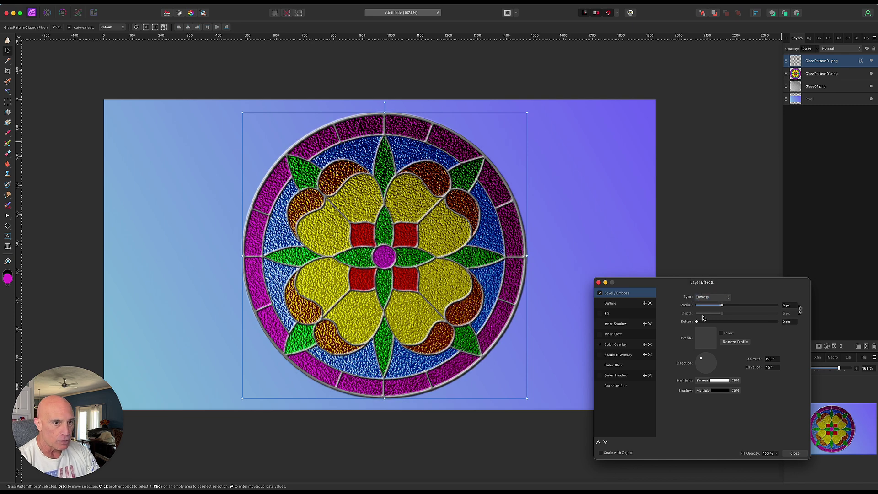
left_click_drag(721, 306, 727, 308)
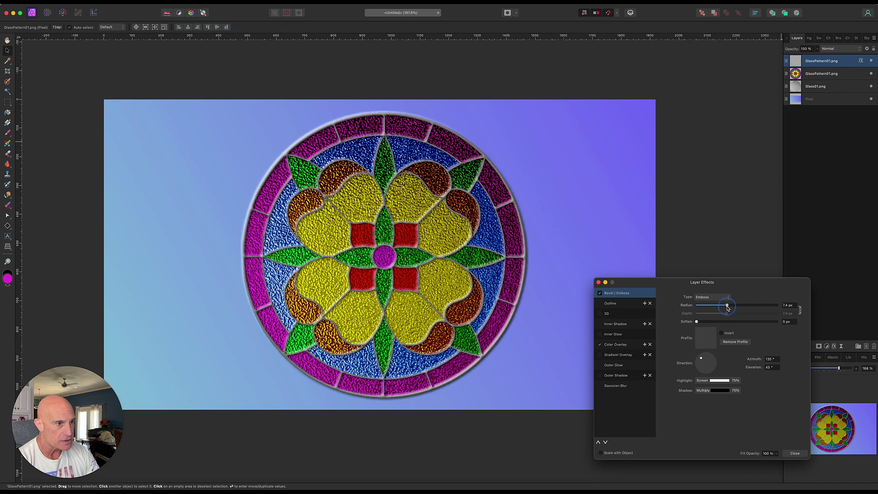
left_click(598, 283)
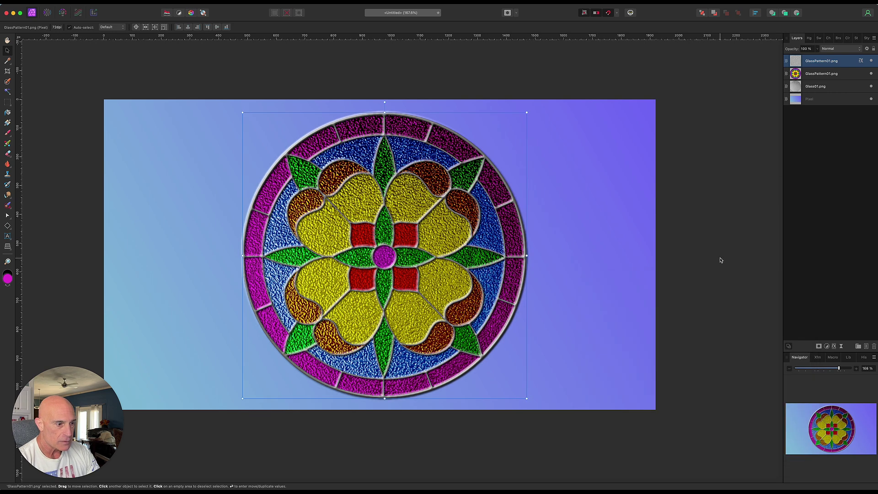
left_click(688, 268)
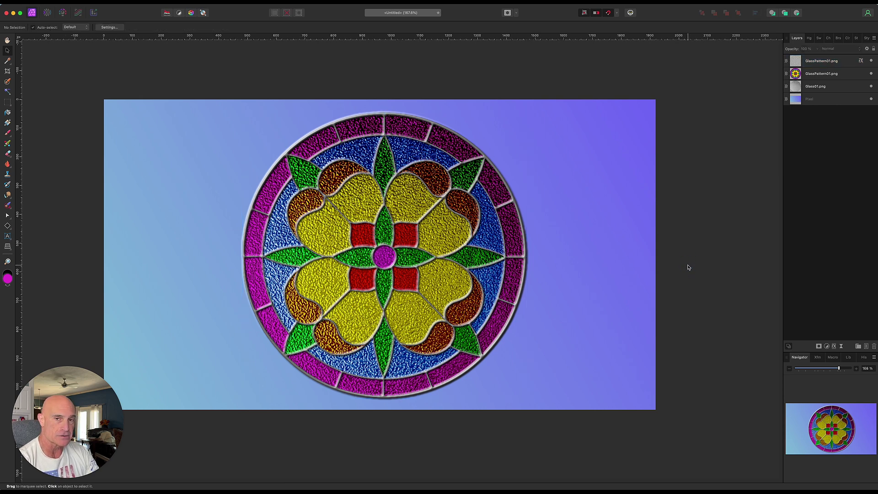